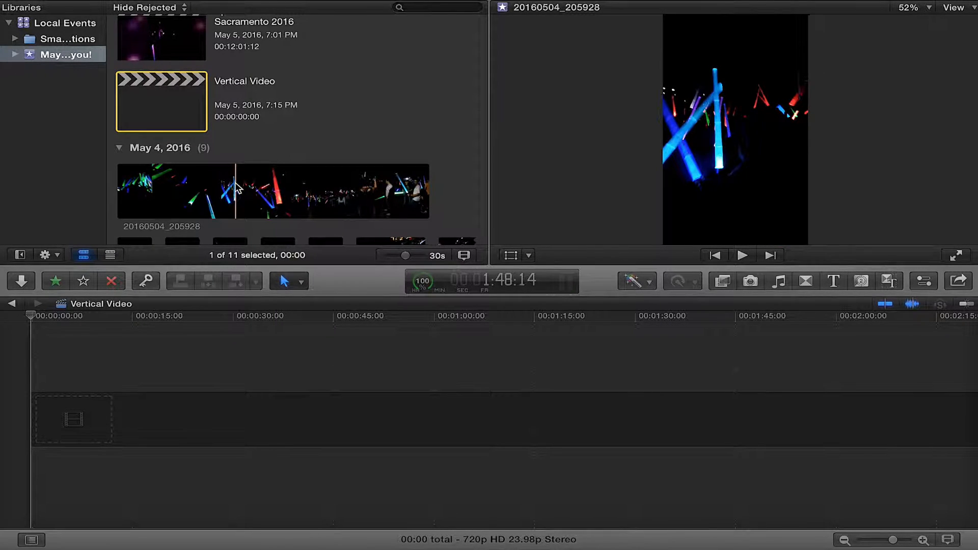
Add the clip 20160504_205928 to the Vertical Video timeline, accepting 720p HD, 1280x720, 23.98p video properties
click(244, 187)
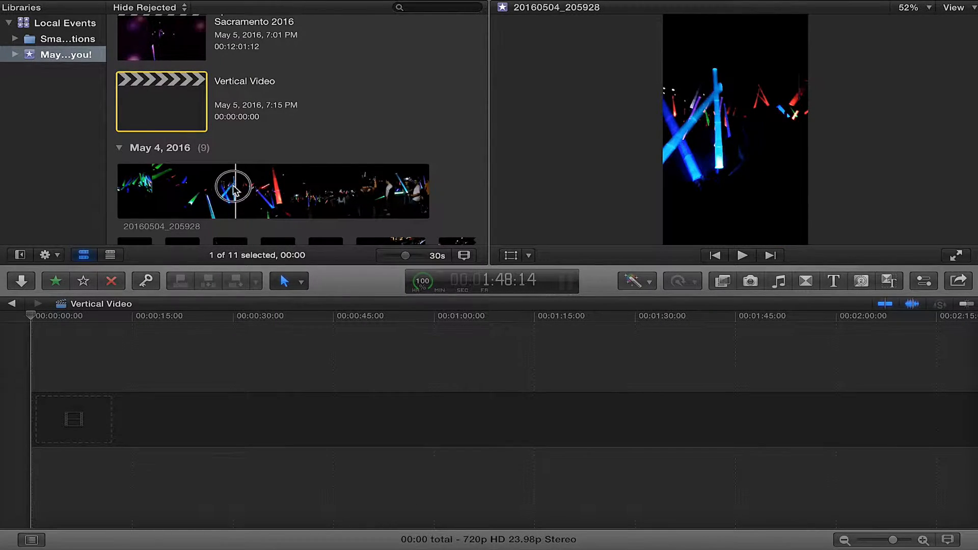
click(113, 325)
drag(113, 322, 66, 411)
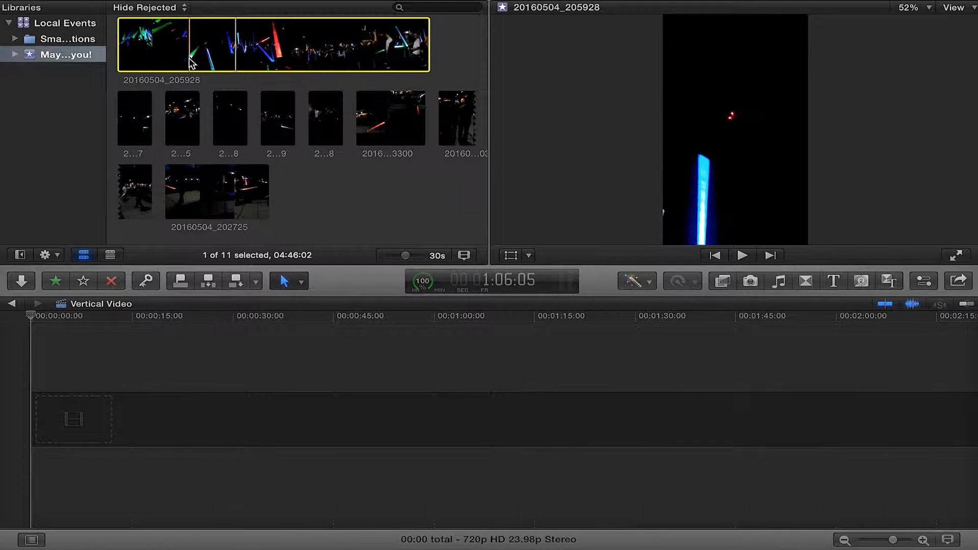
drag(188, 58, 51, 405)
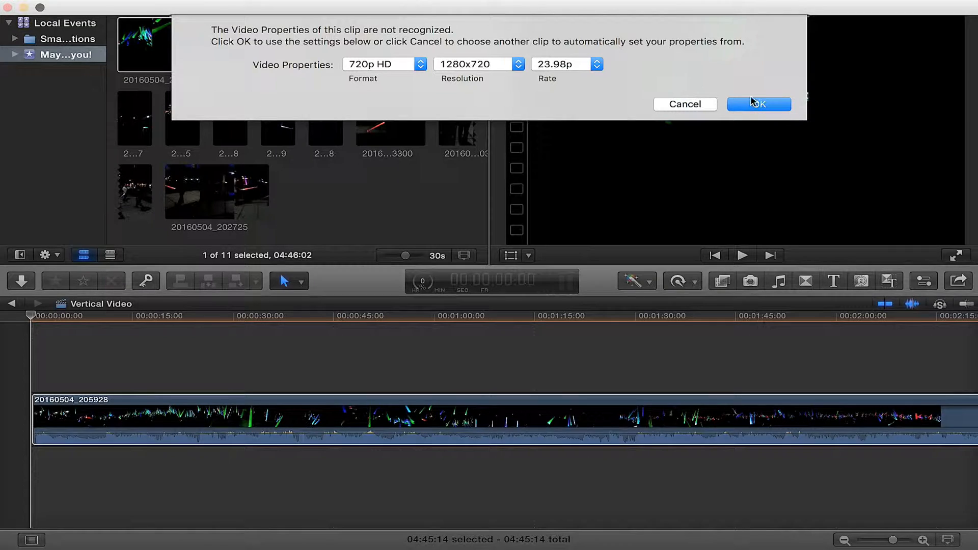
click(772, 107)
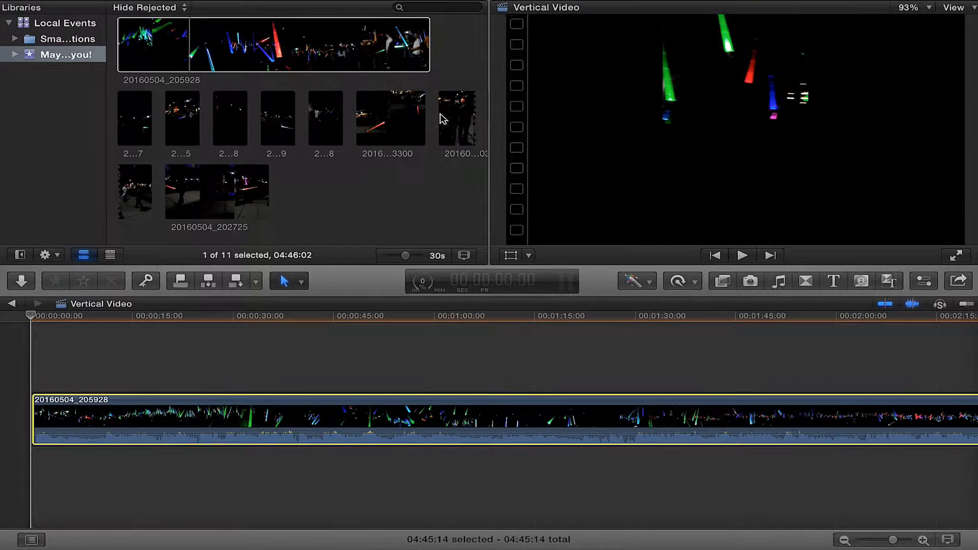
Play back the timeline to preview the clip in the viewer
click(742, 256)
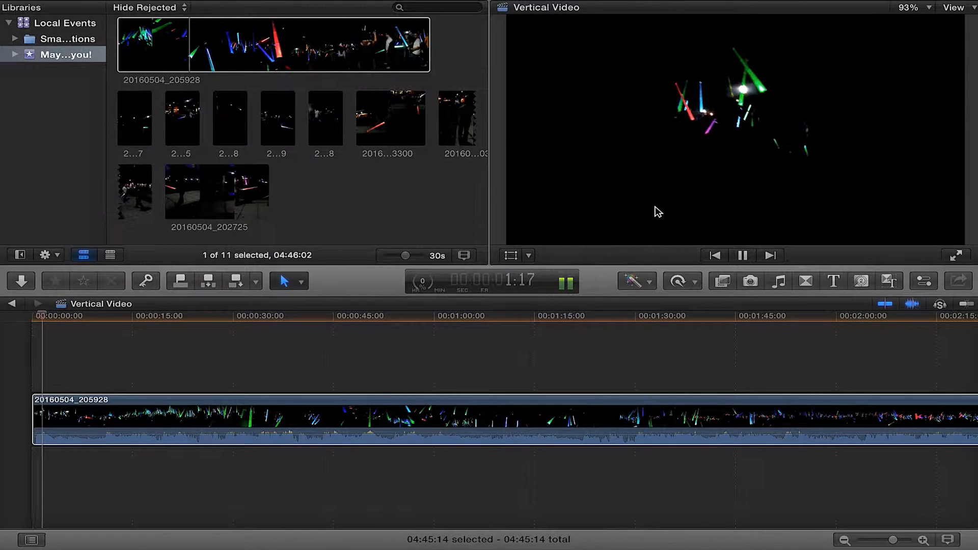
key(XF86AudioRaiseVolume)
key(XF86AudioLowerVolume)
key(XF86AudioLowerVolume)
key(XF86AudioLowerVolume)
key(XF86AudioLowerVolume)
key(XF86AudioLowerVolume)
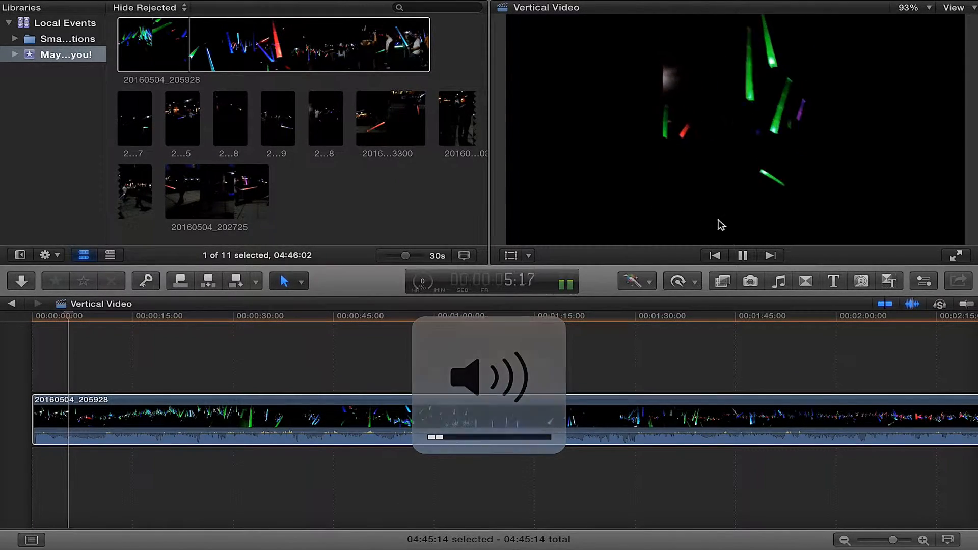
click(727, 257)
click(726, 257)
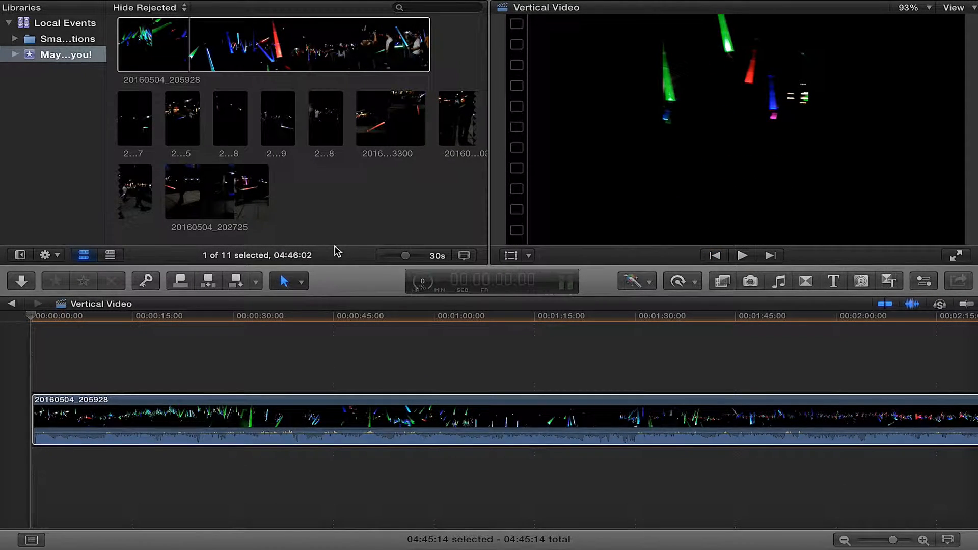
Connect a second copy of clip 20160504_205928 above the original in the timeline
click(232, 54)
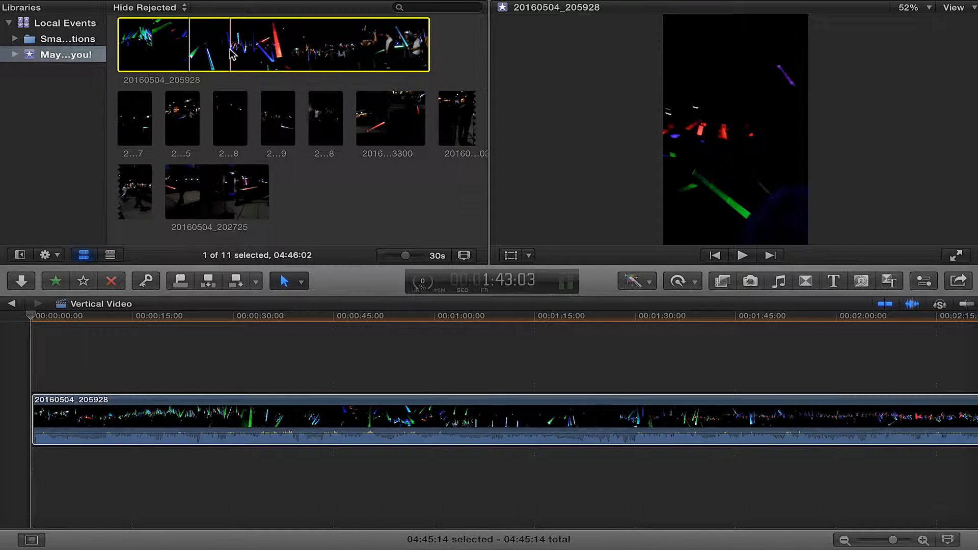
drag(232, 54, 31, 359)
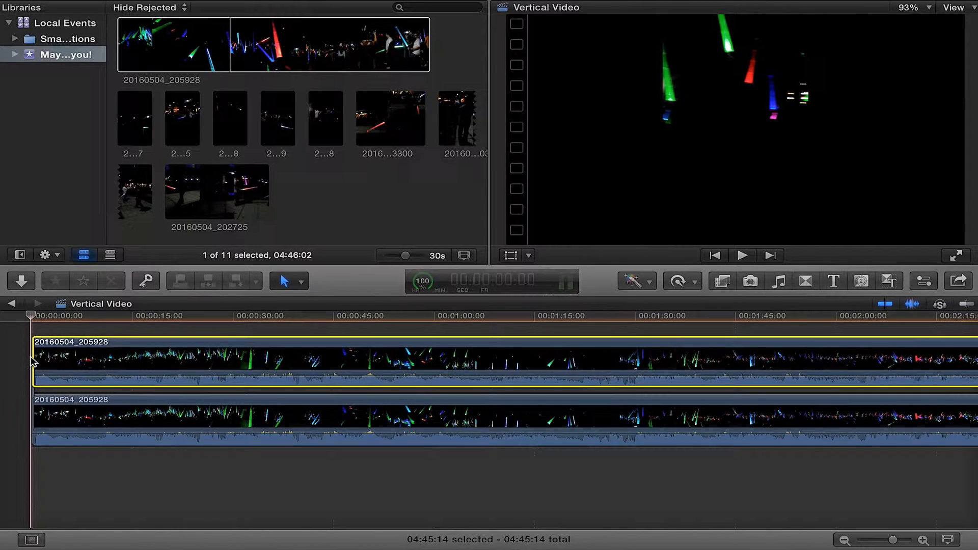
Pull the lower clip's volume all the way down to silence it
click(962, 306)
click(967, 307)
click(967, 307)
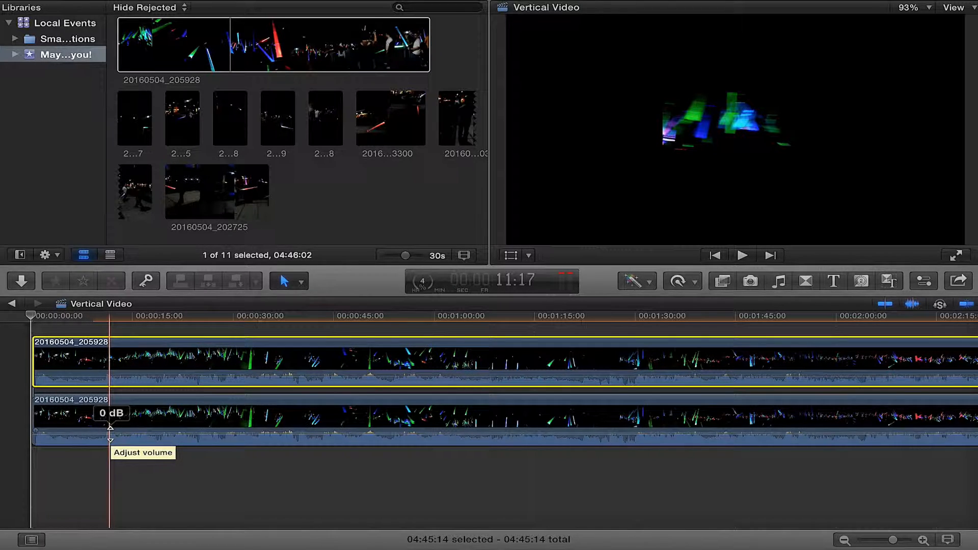
drag(110, 431, 114, 463)
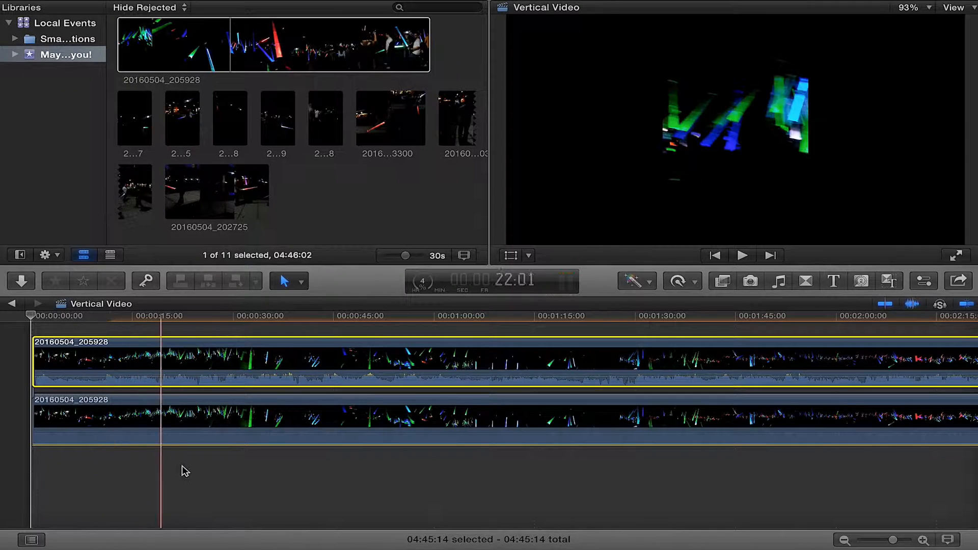
Select the lower clip and open the Inspector
click(274, 431)
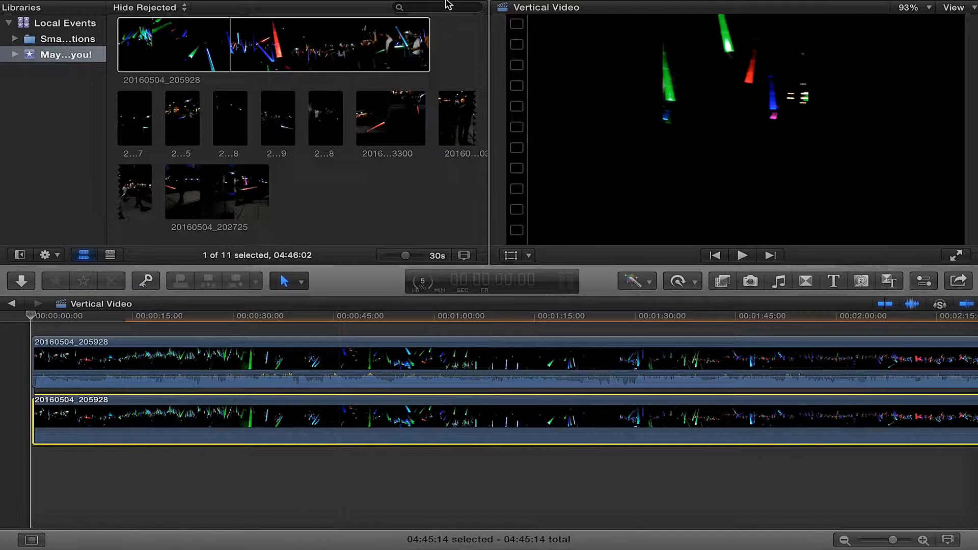
mouse_move(464, 4)
click(417, 11)
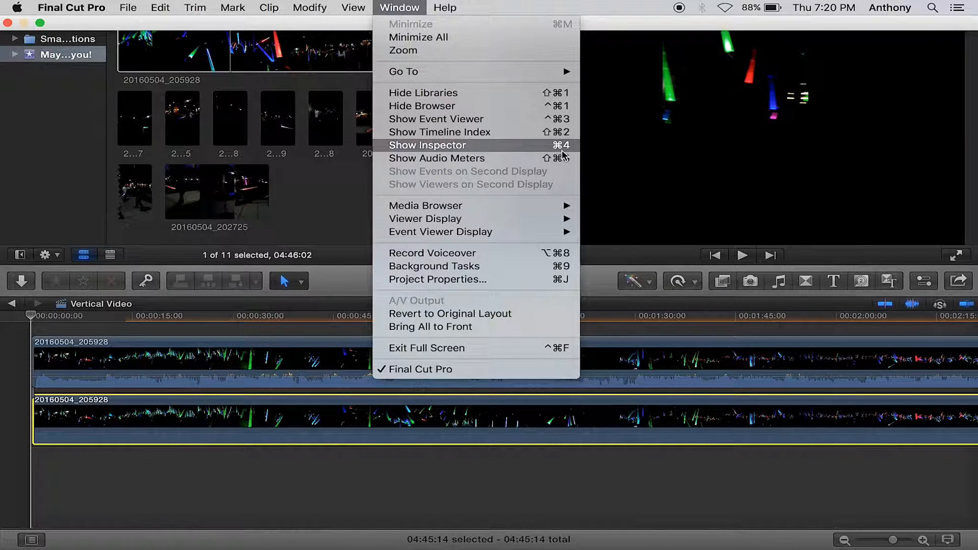
click(360, 498)
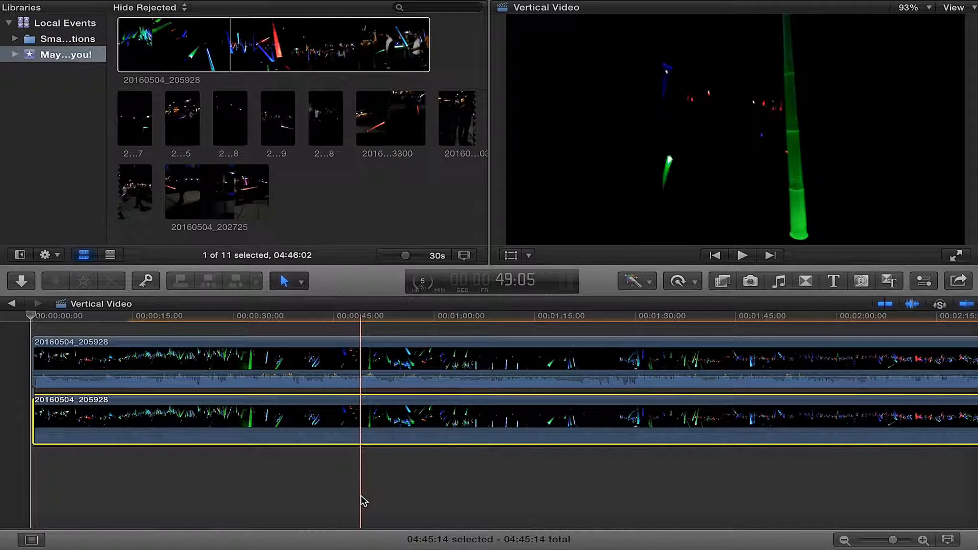
key(super+4)
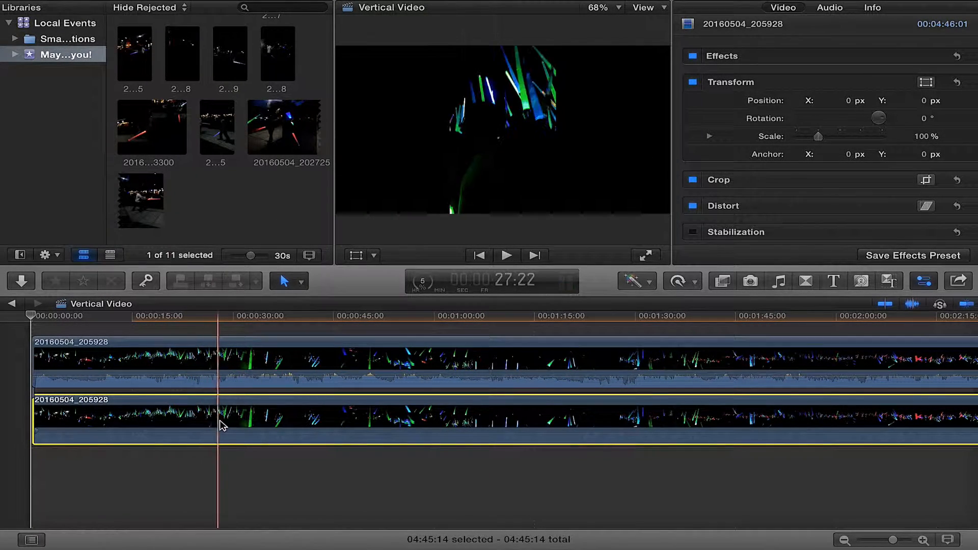
Turn on the Transform overlay for the lower clip and scale it up to about 321% to fill the frame
click(356, 257)
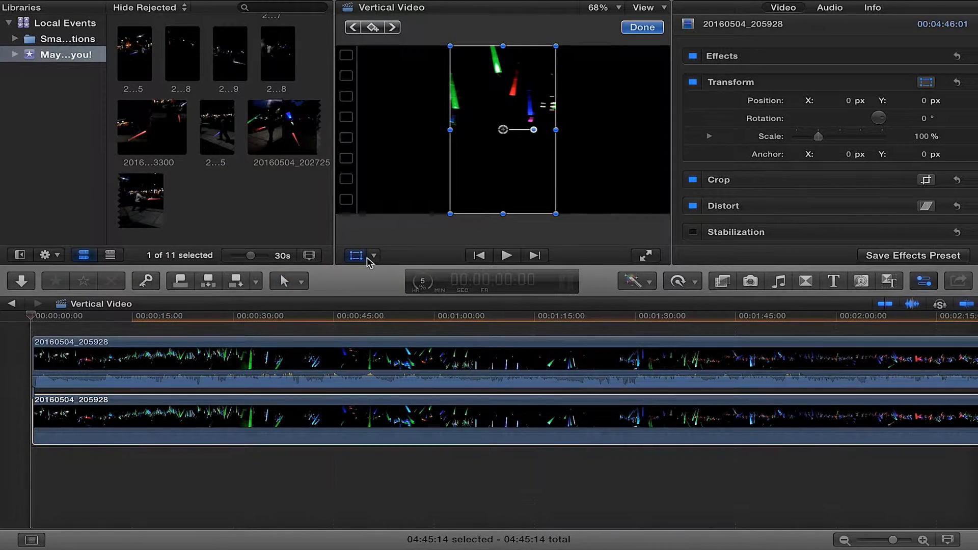
click(373, 256)
click(392, 273)
click(618, 8)
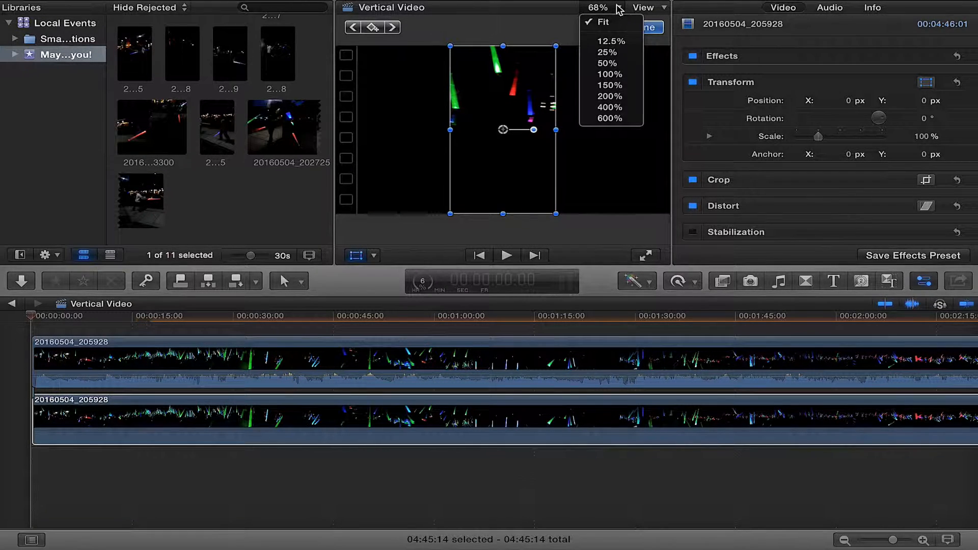
click(616, 41)
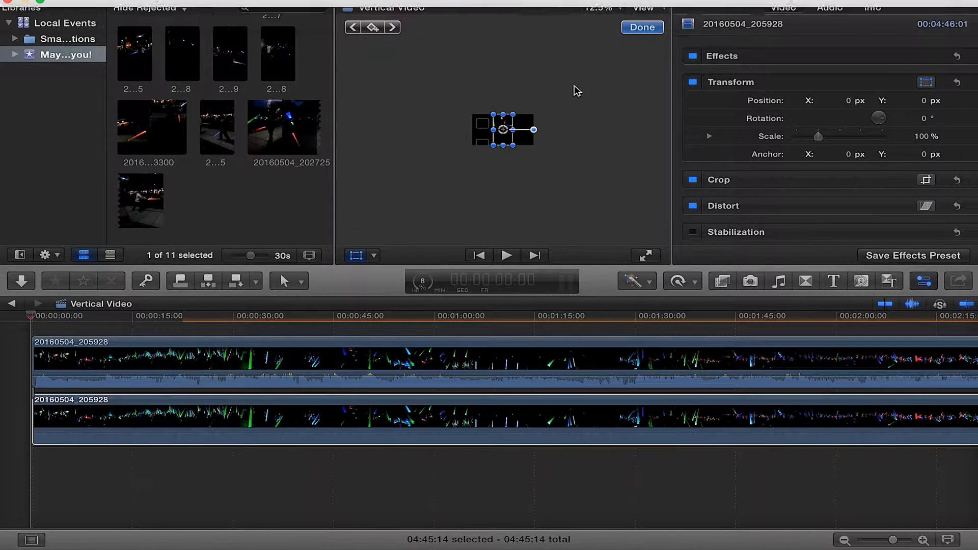
click(606, 8)
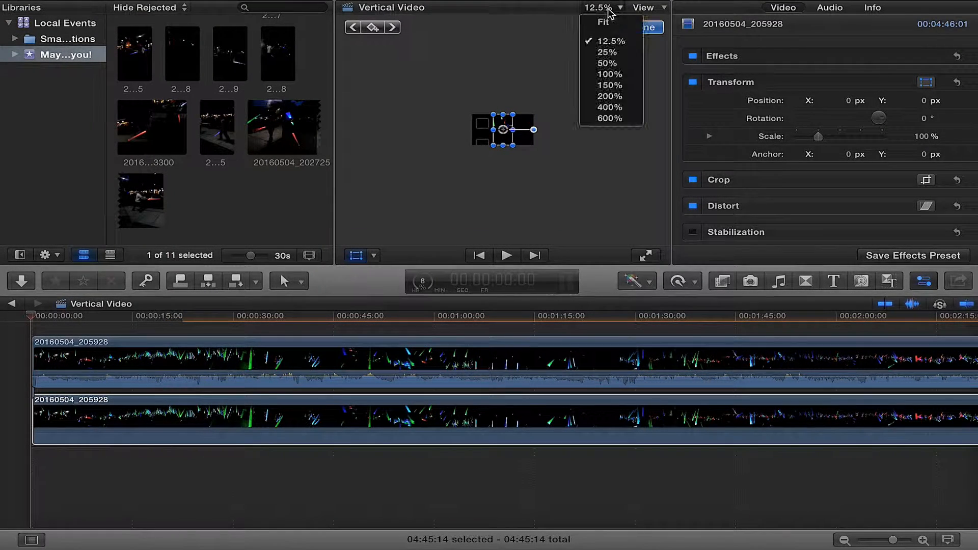
click(605, 63)
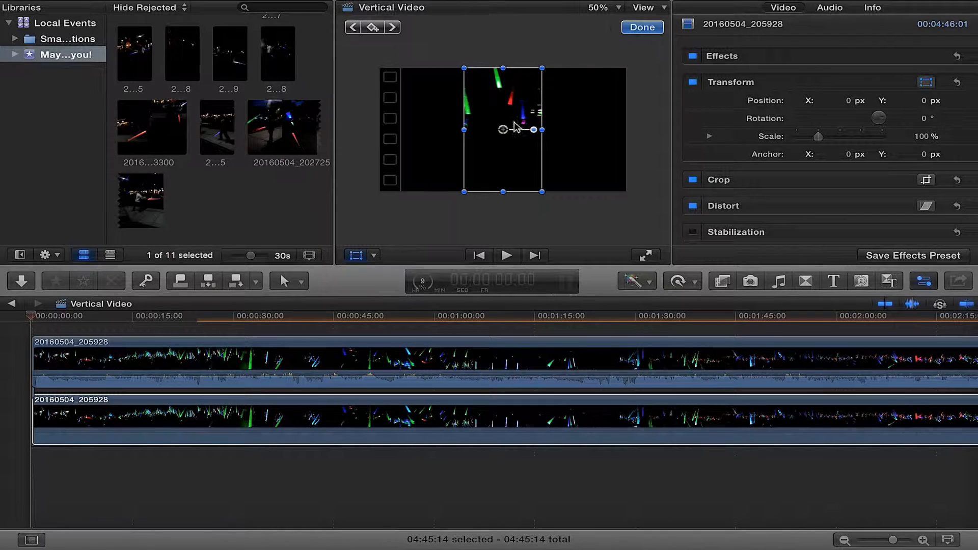
click(600, 8)
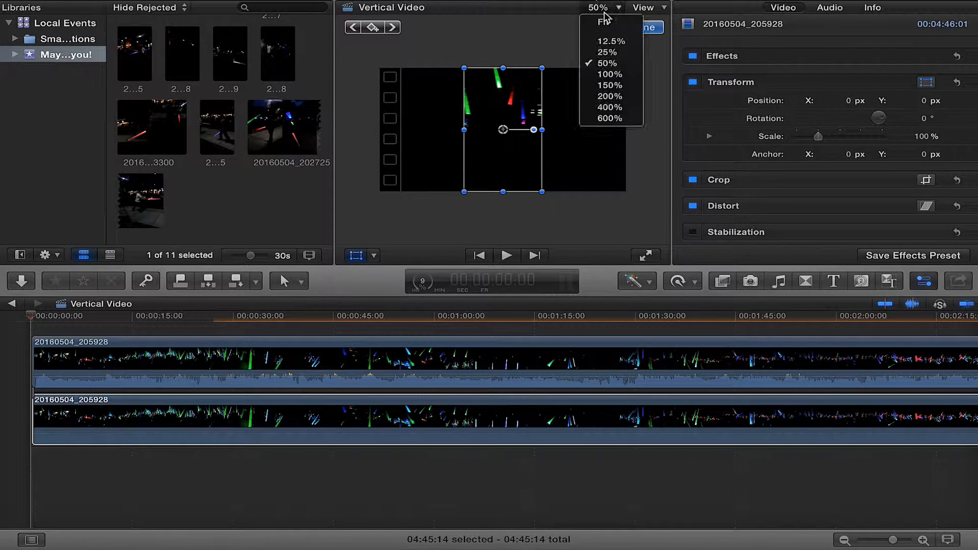
click(601, 52)
drag(482, 161, 442, 196)
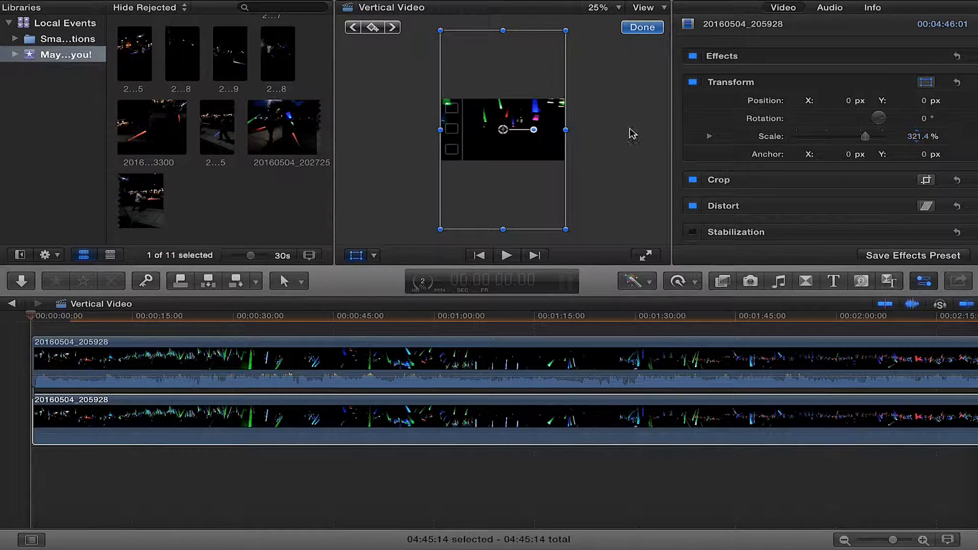
Set the lower clip's scale to 317% and finish the transform
click(599, 8)
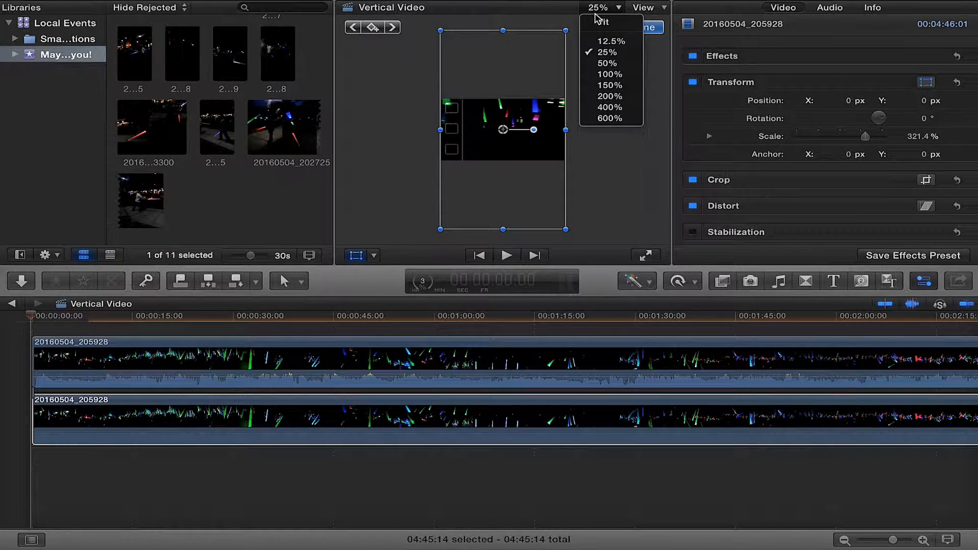
click(605, 65)
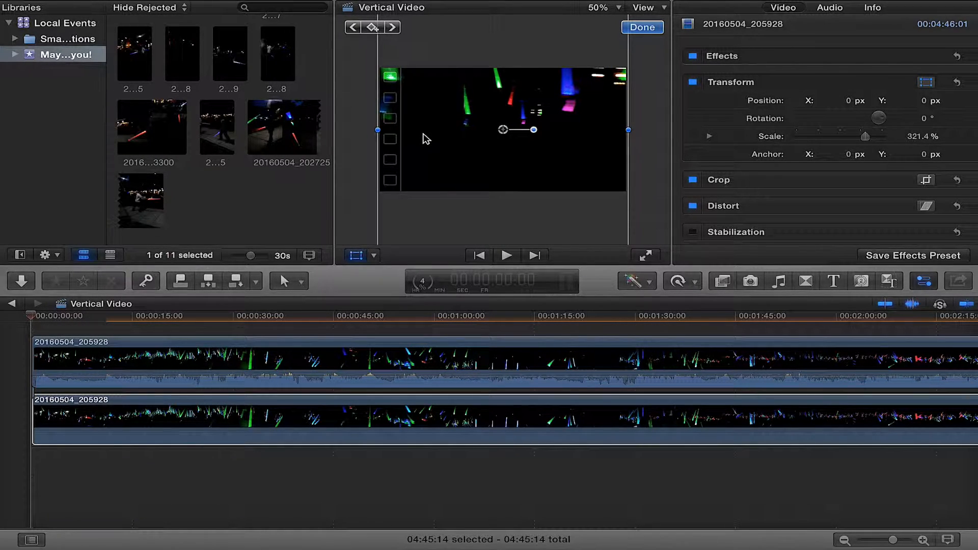
click(598, 8)
click(608, 75)
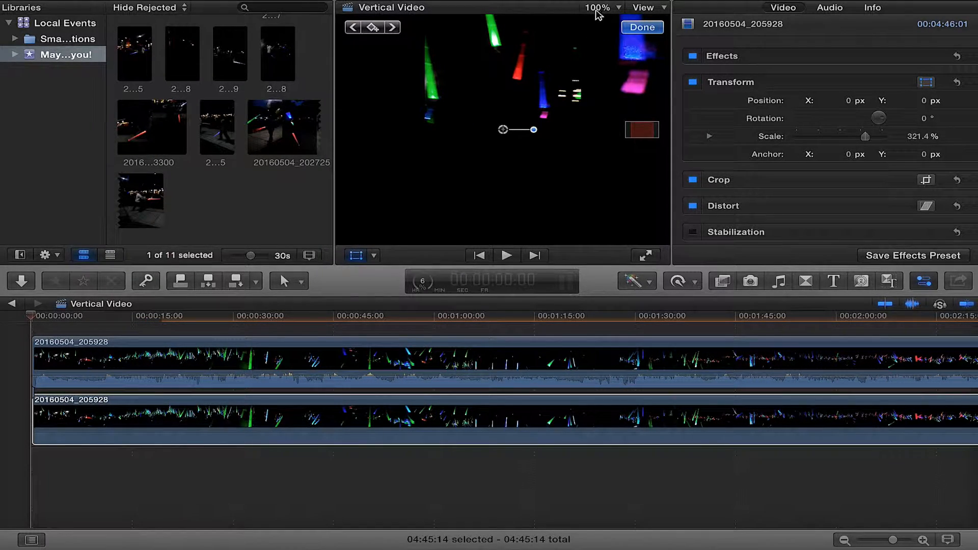
click(598, 10)
click(607, 63)
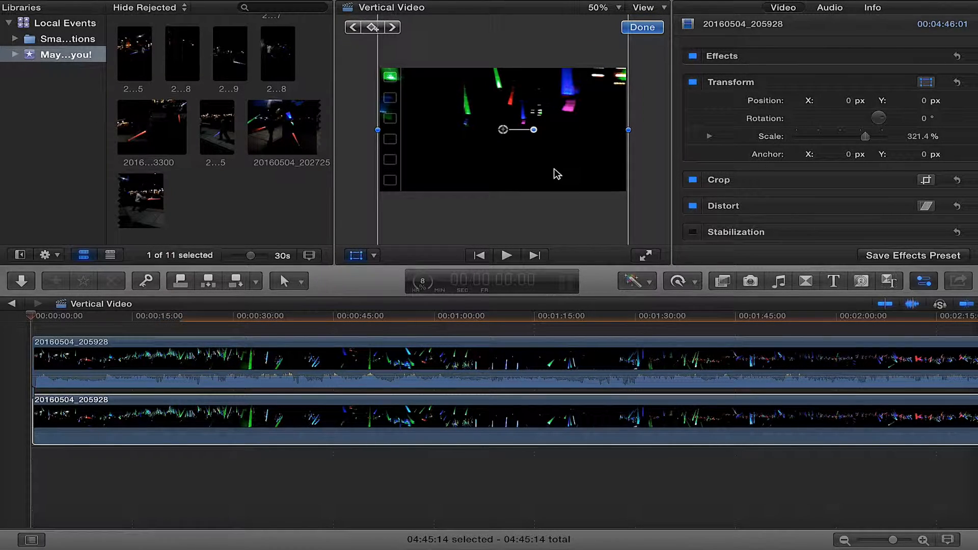
click(611, 7)
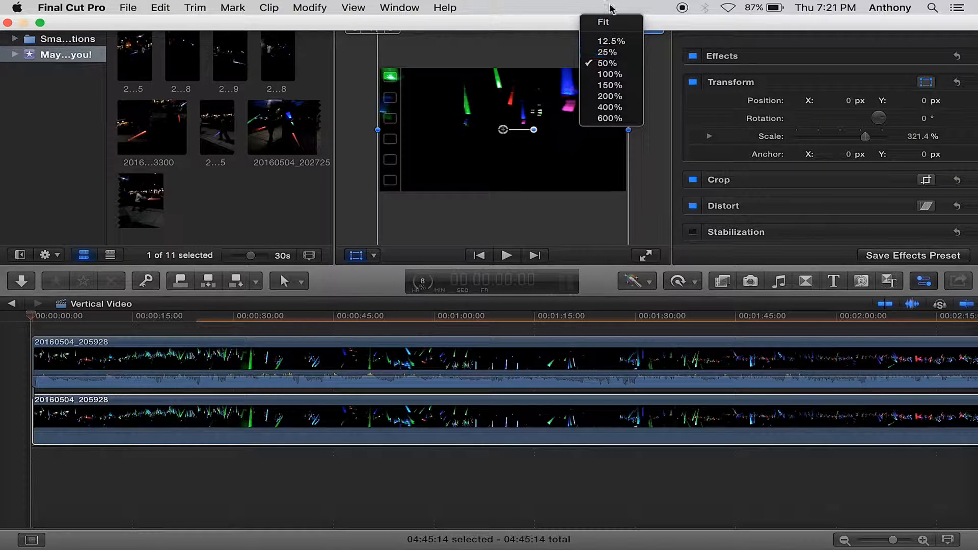
click(604, 64)
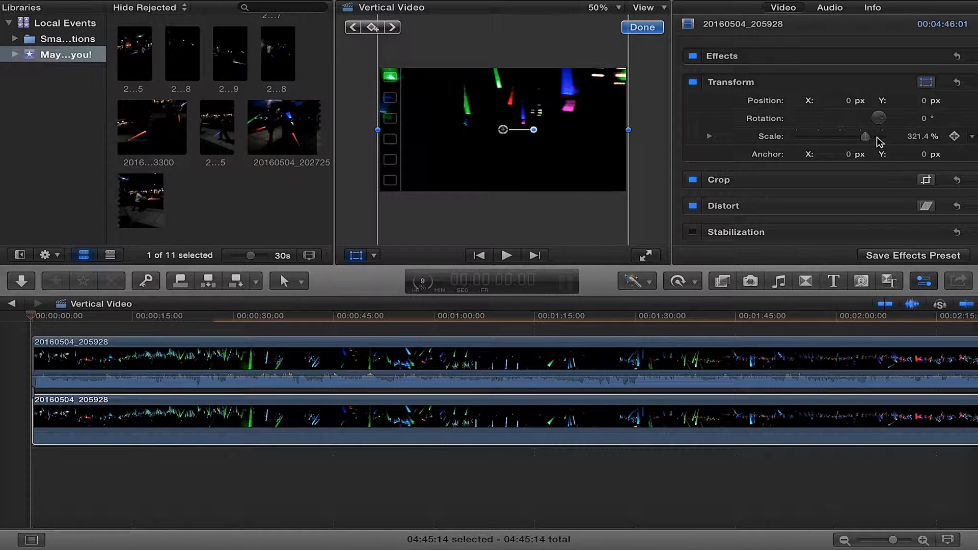
drag(869, 143, 868, 144)
click(920, 142)
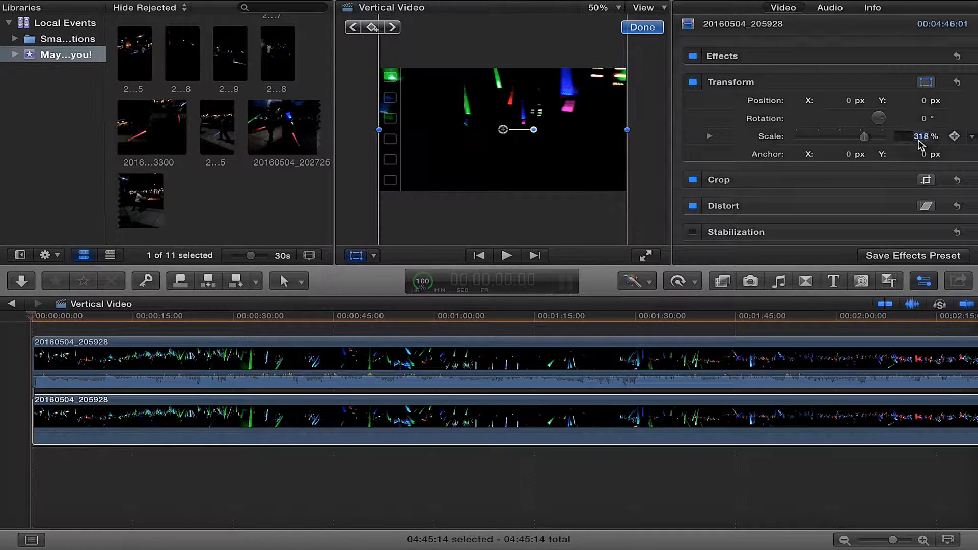
text(217)
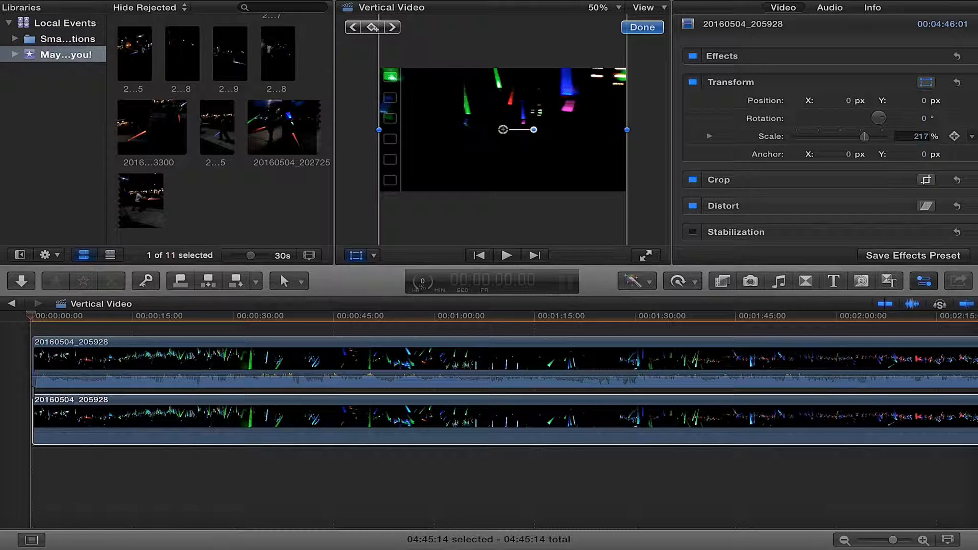
key(Return)
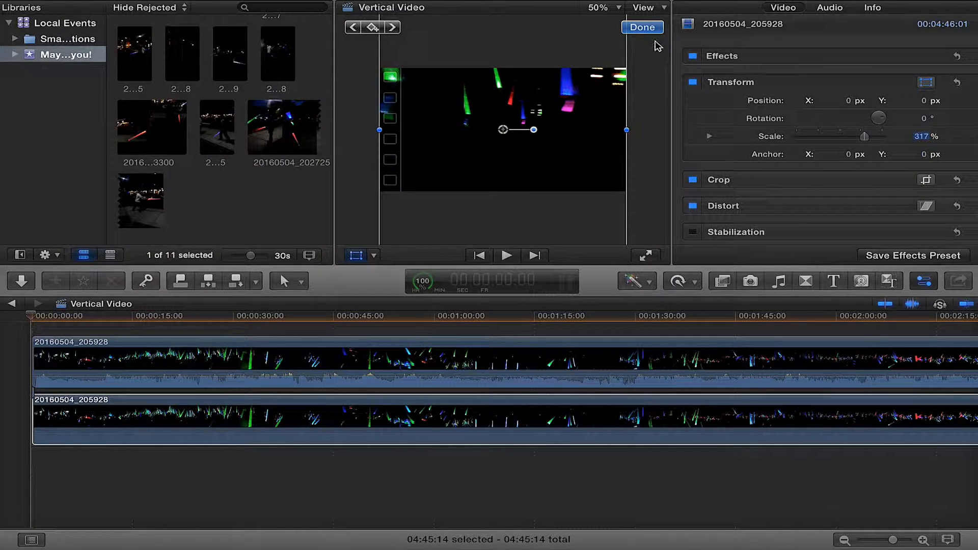
click(652, 29)
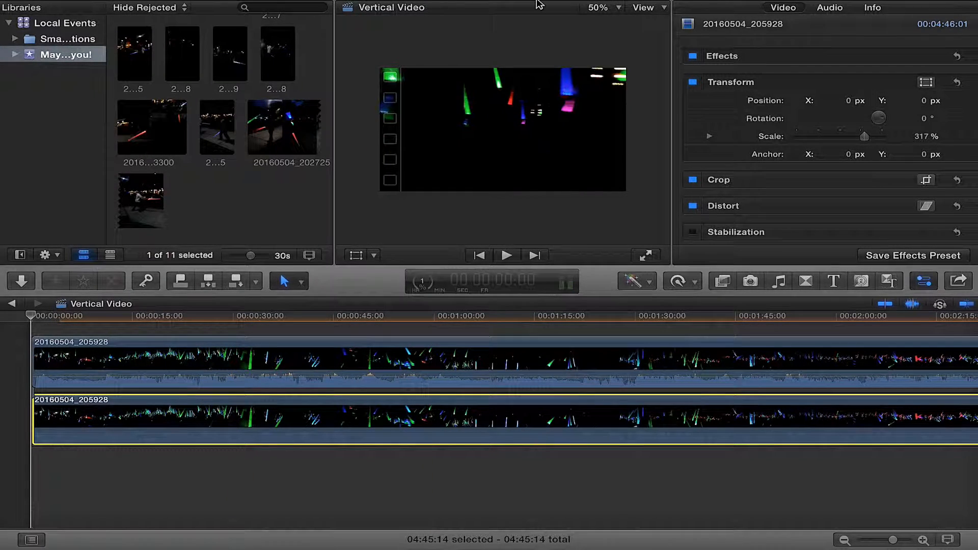
click(400, 8)
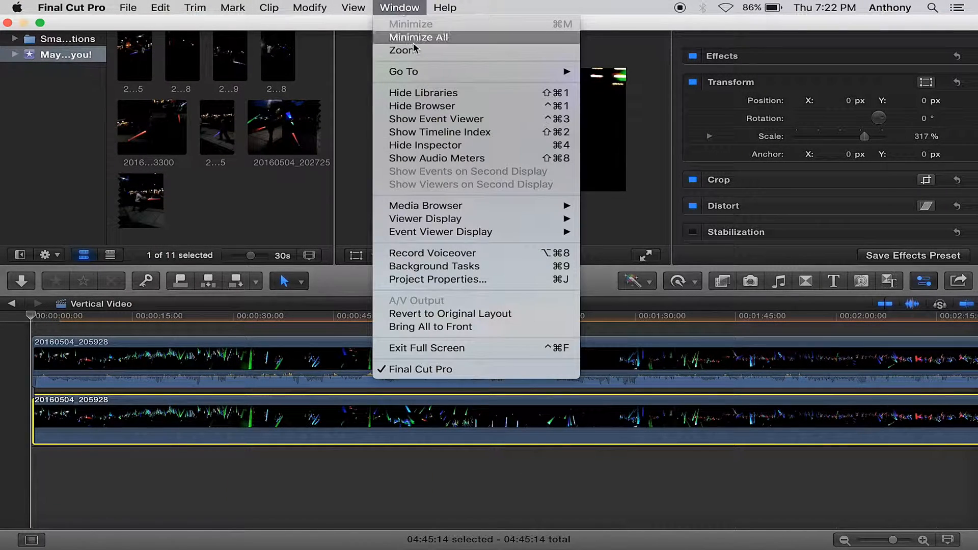
mouse_move(463, 205)
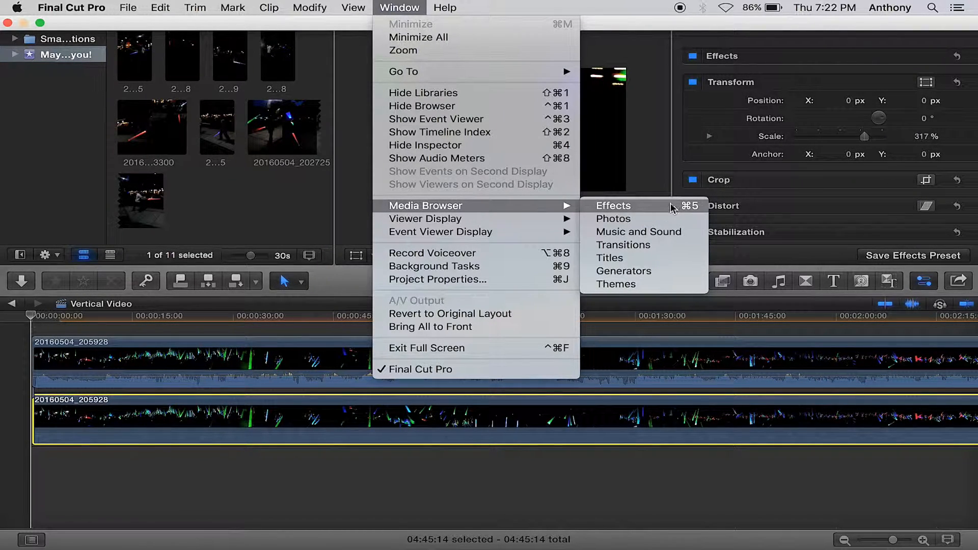
click(528, 492)
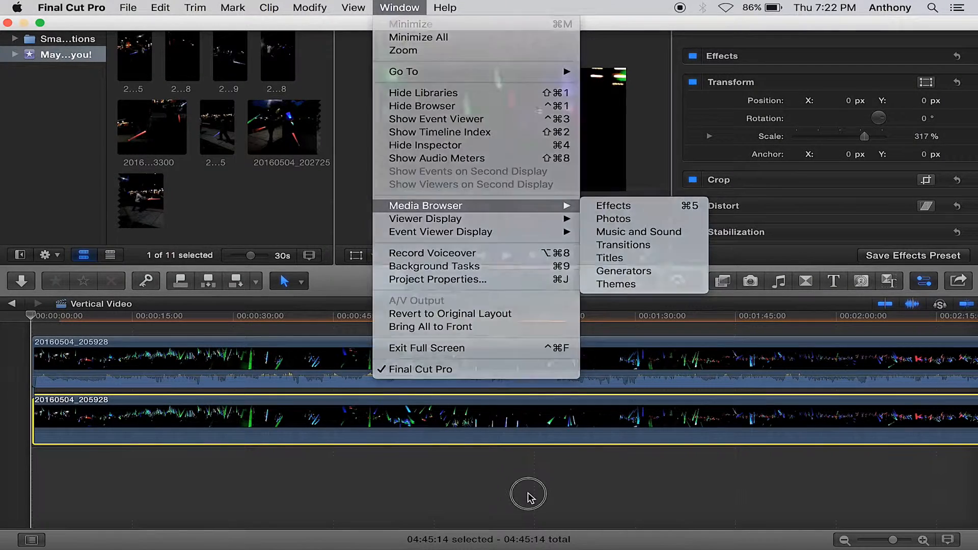
click(528, 497)
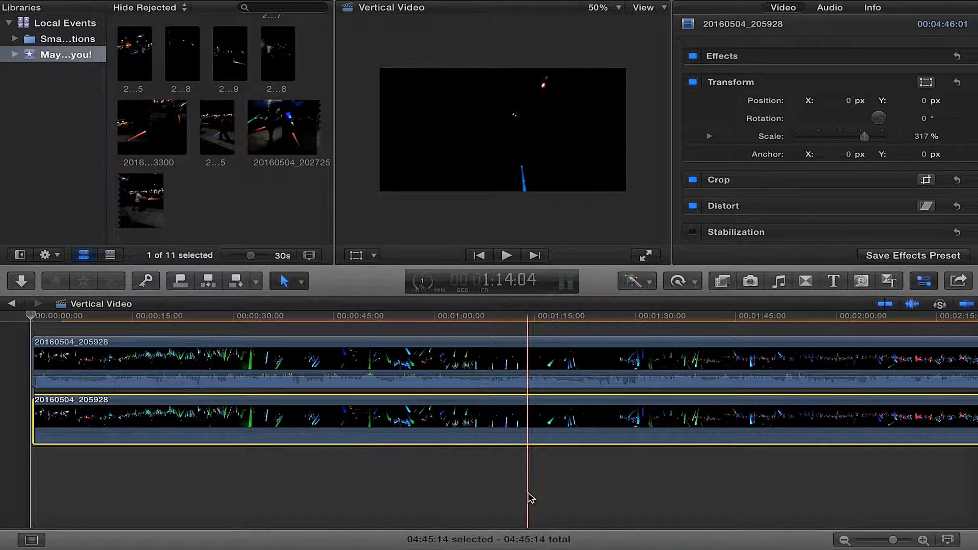
Apply the Gaussian blur effect to the lower clip
key(super+5)
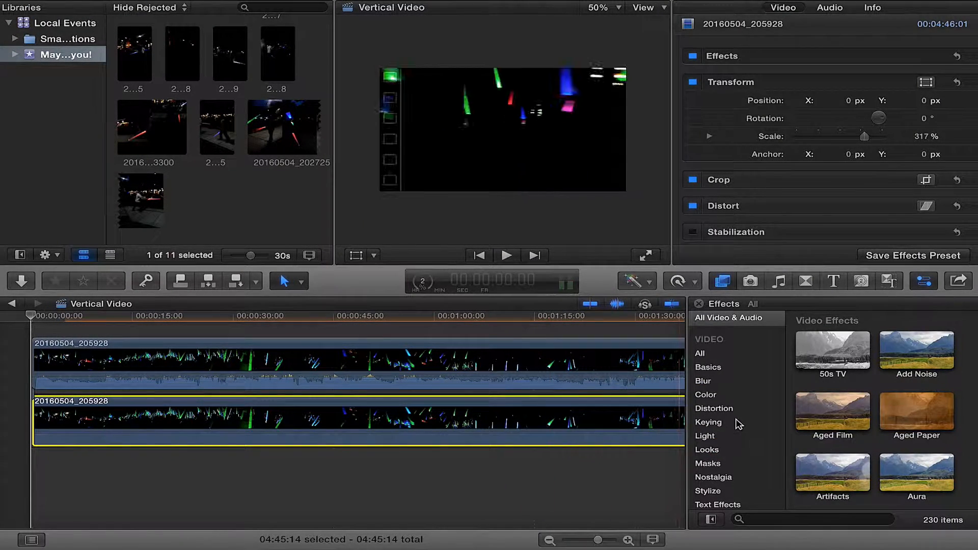
click(712, 386)
drag(853, 394, 600, 428)
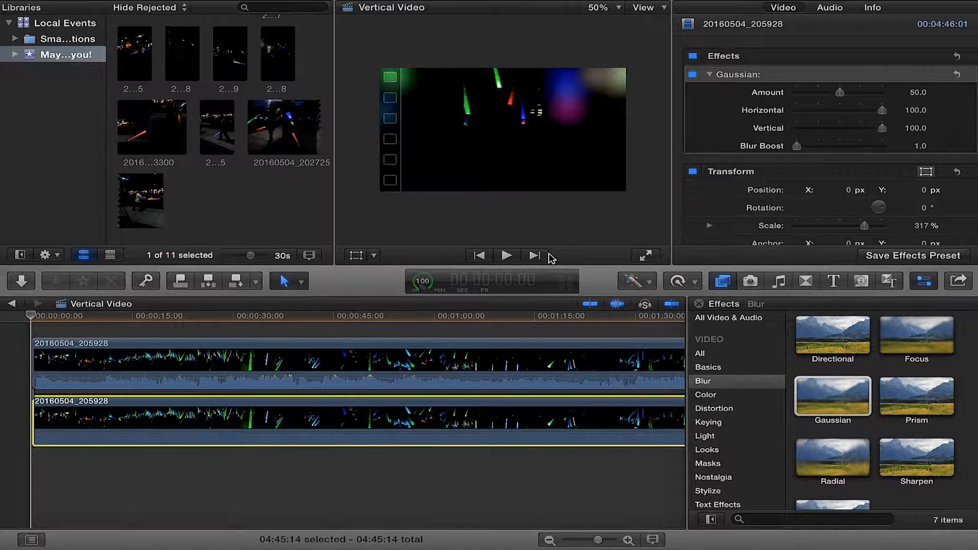
Play back the sequence to preview the blurred background clip
click(506, 255)
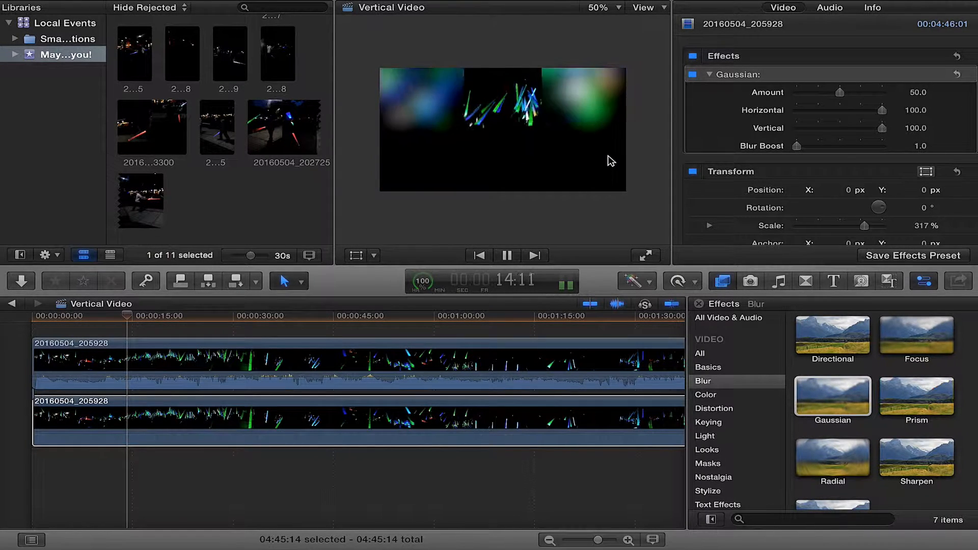
click(504, 260)
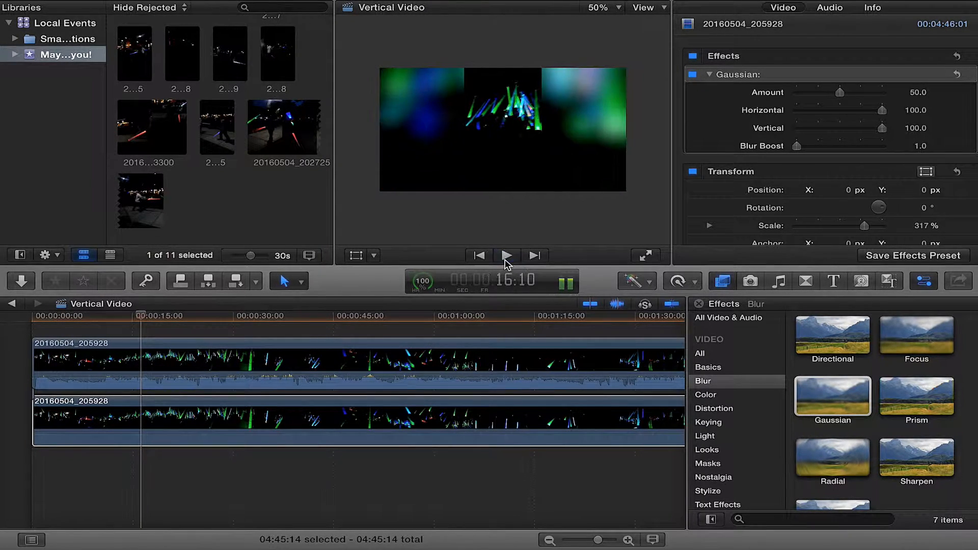
click(153, 433)
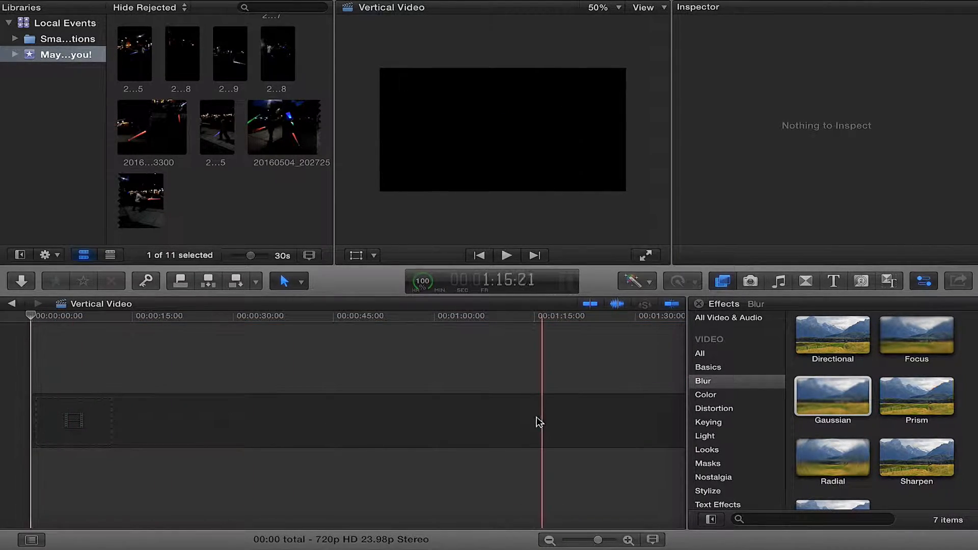
click(512, 417)
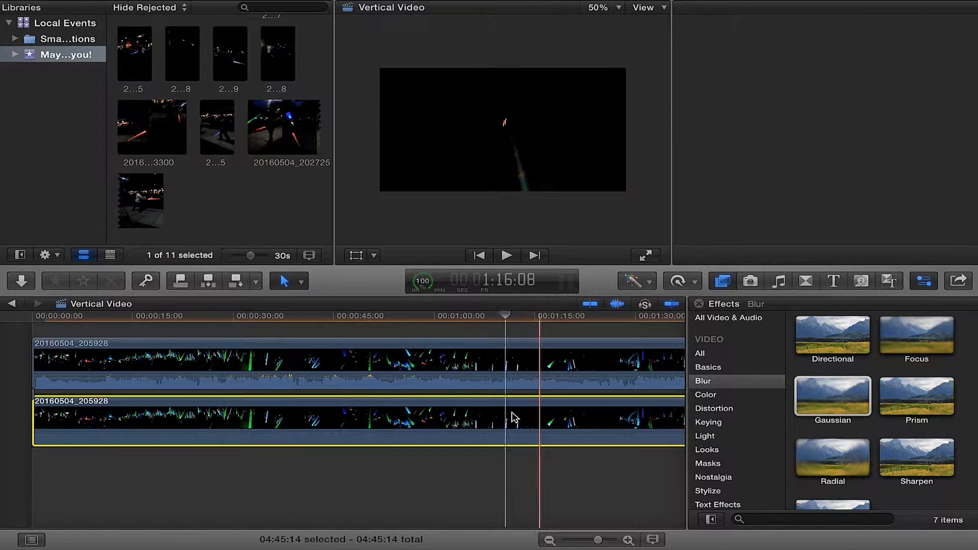
right_click(70, 421)
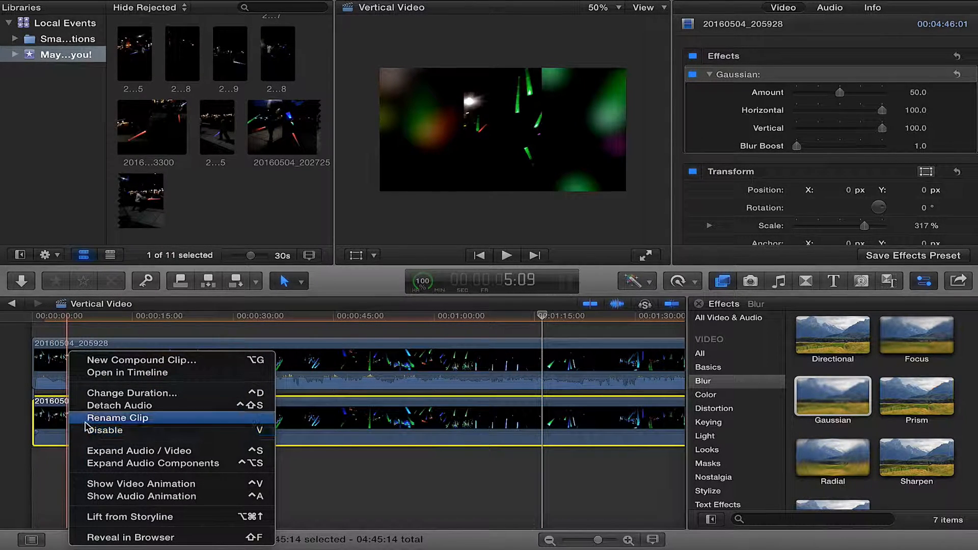
click(50, 429)
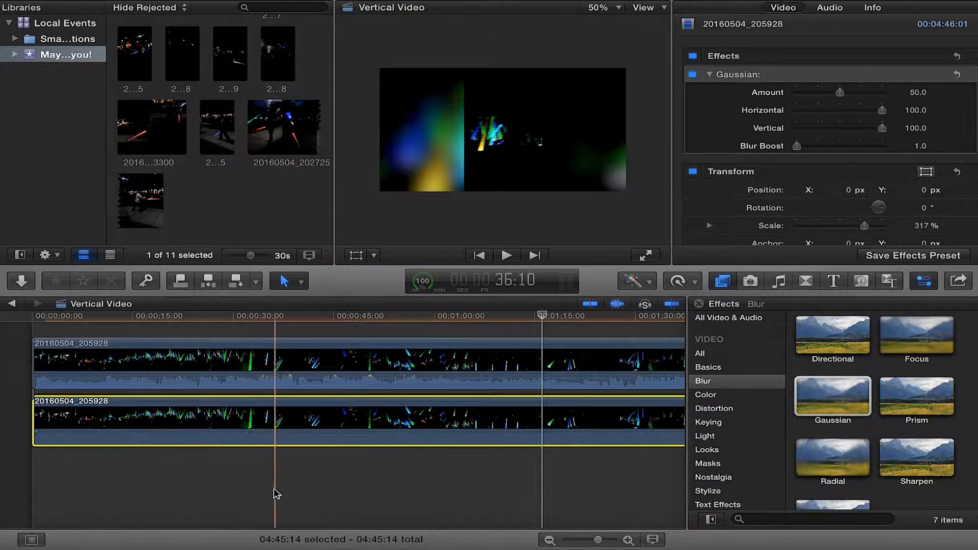
Try replacing the lower clip with the Drift theme, and undo the replacement
click(889, 282)
scroll(876, 448, down, 1)
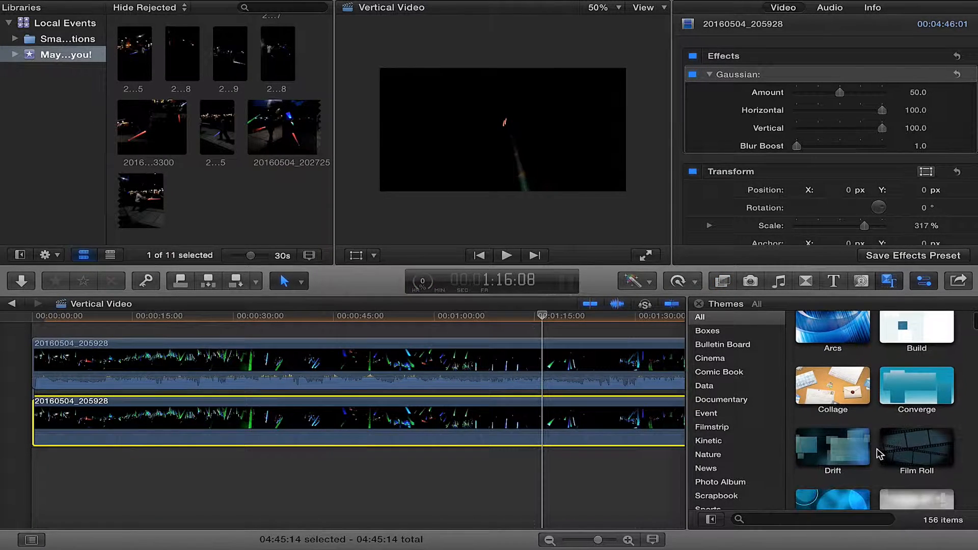
drag(836, 451, 294, 432)
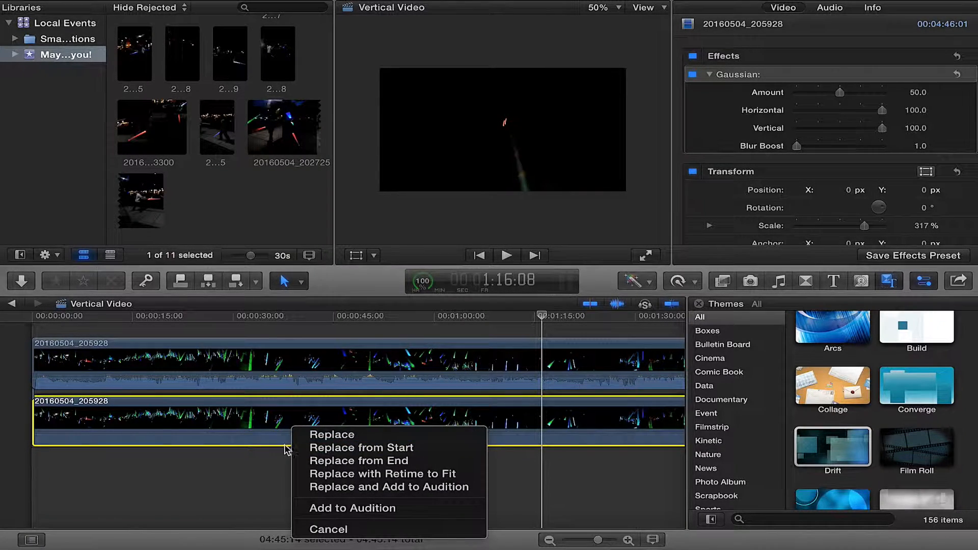
click(309, 434)
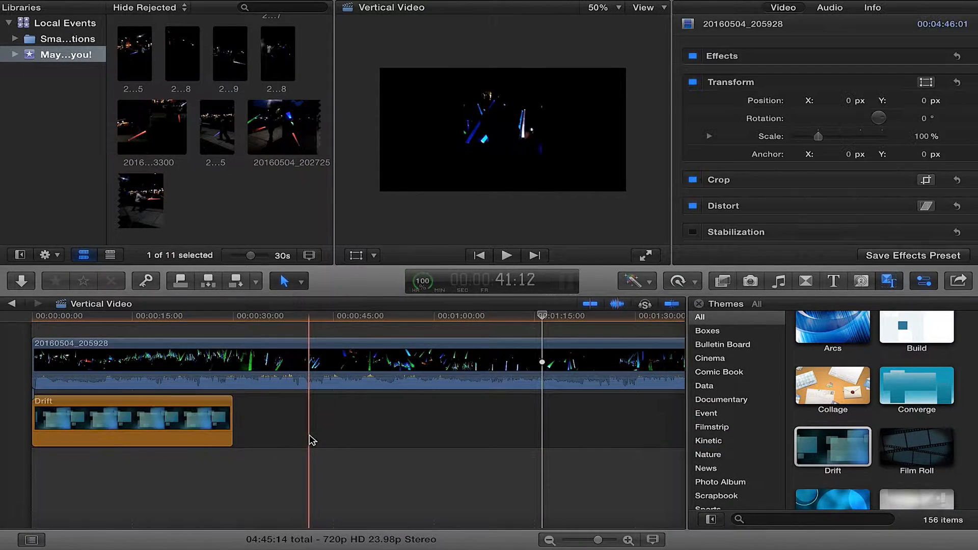
click(113, 319)
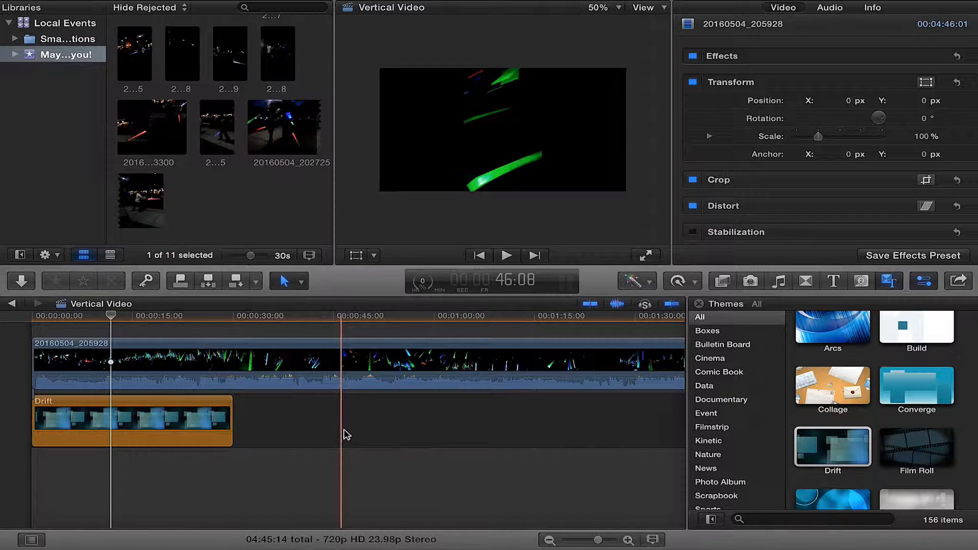
key(super+z)
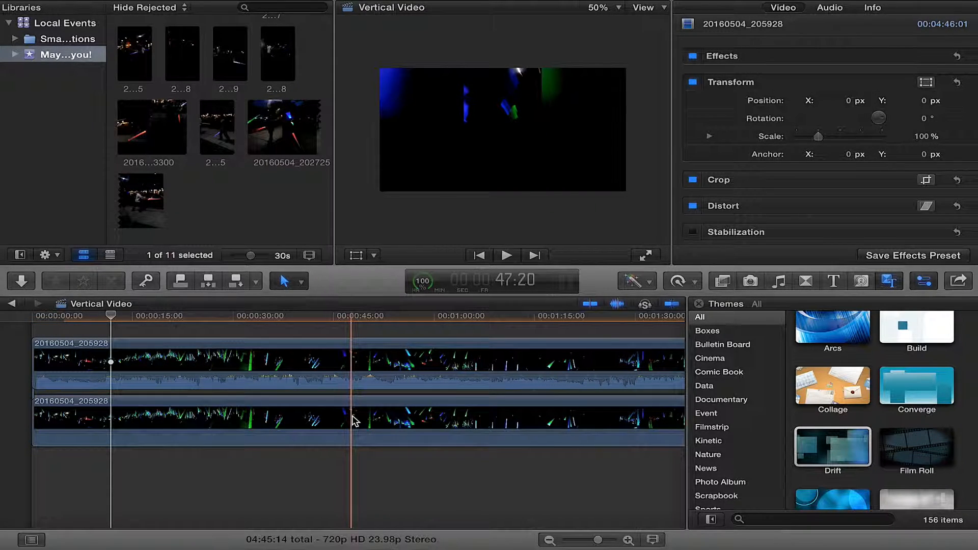
Select the blurred lower clip, turn on its Transform overlay and set its scale to 100%
click(355, 421)
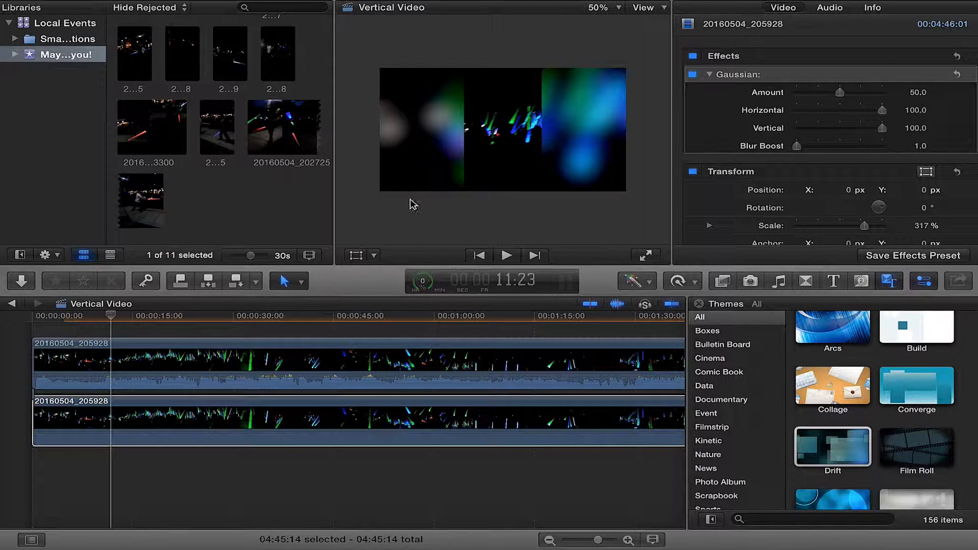
click(355, 255)
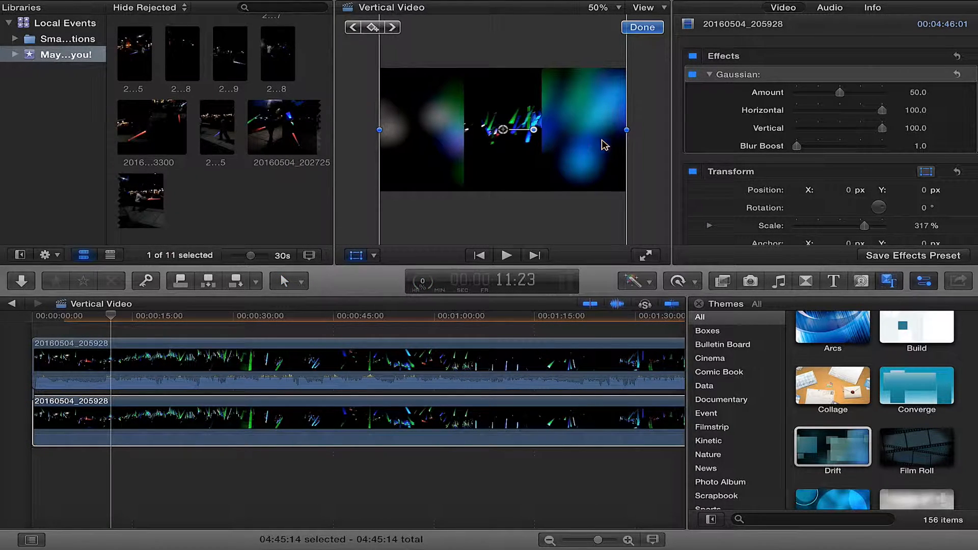
drag(865, 226, 832, 229)
click(920, 225)
text(100)
key(Return)
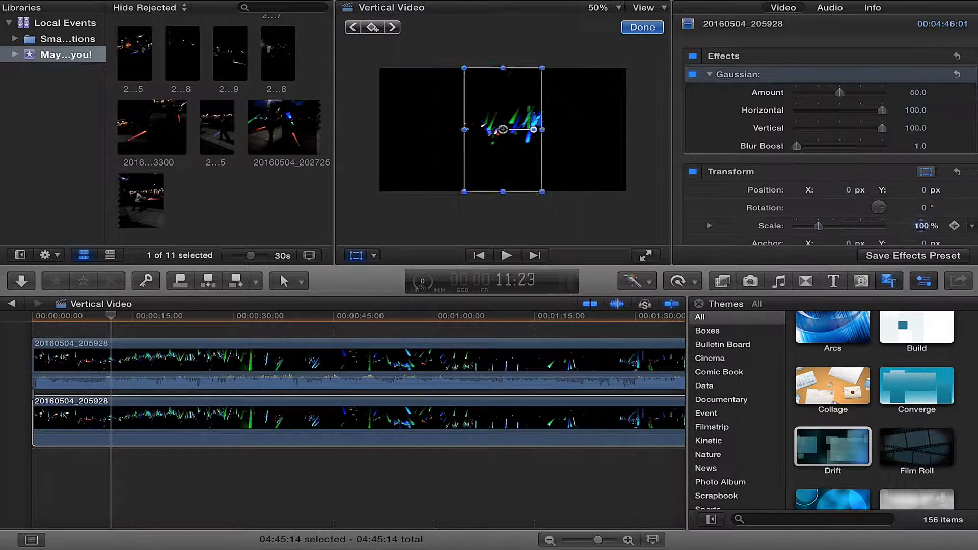
Set the lower clip's scale to 200% and position it at the frame's left, about -600 px X and 5 px Y
drag(498, 158, 414, 155)
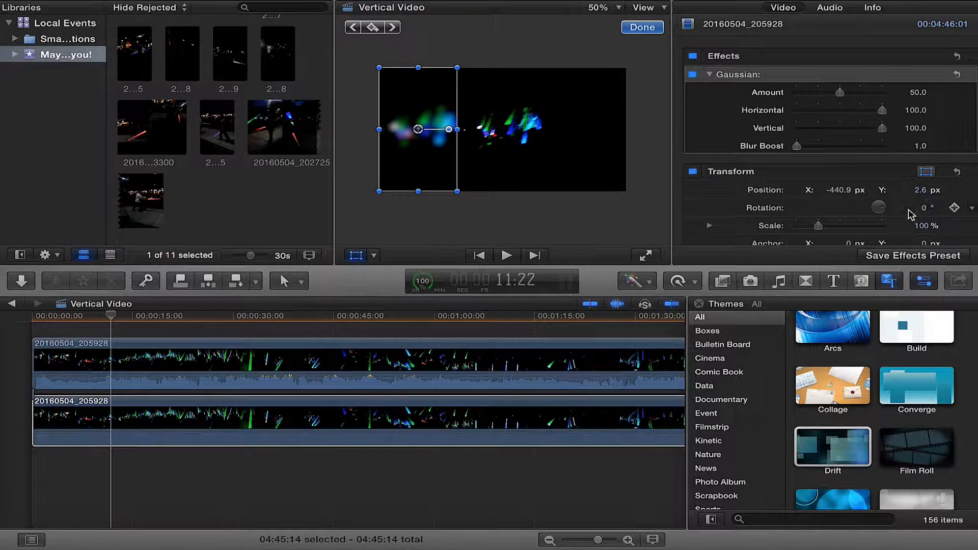
click(917, 226)
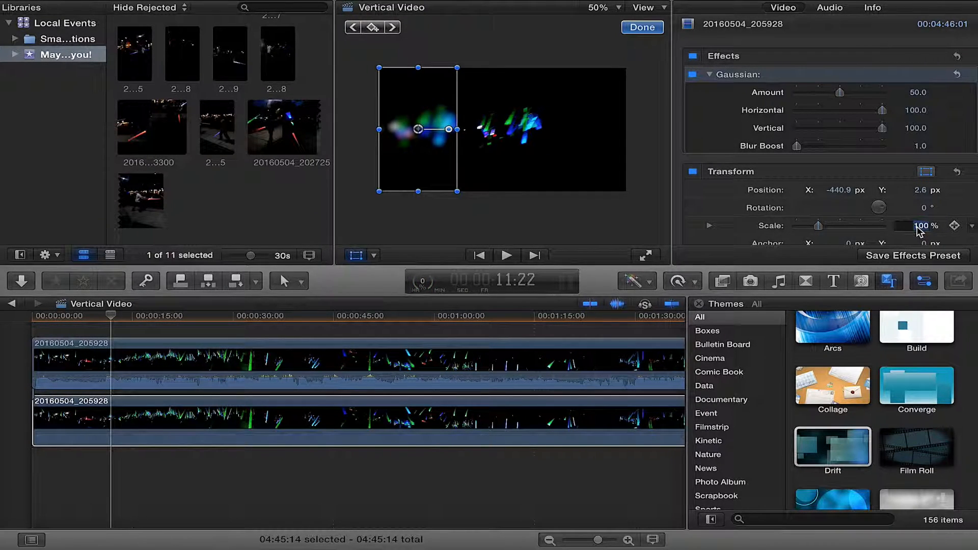
key(Return)
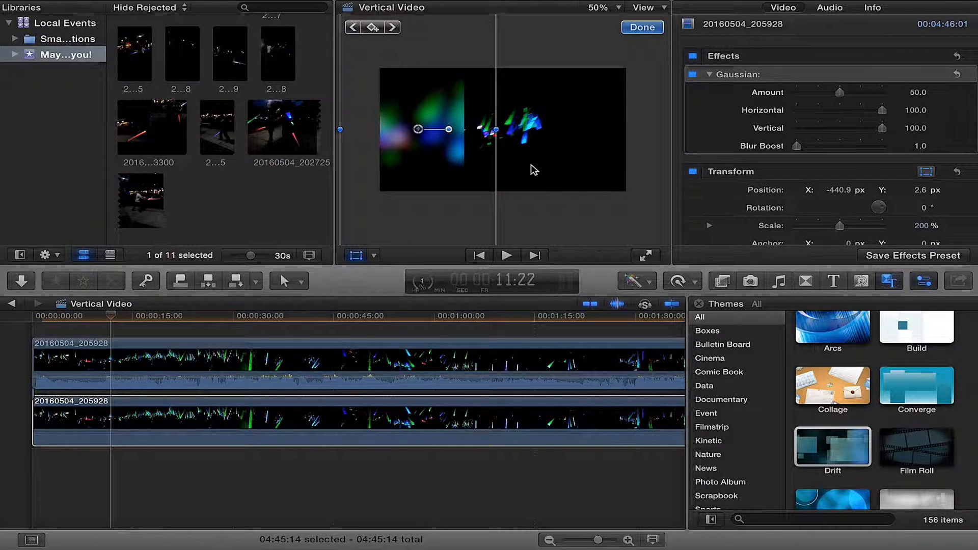
drag(436, 162, 405, 162)
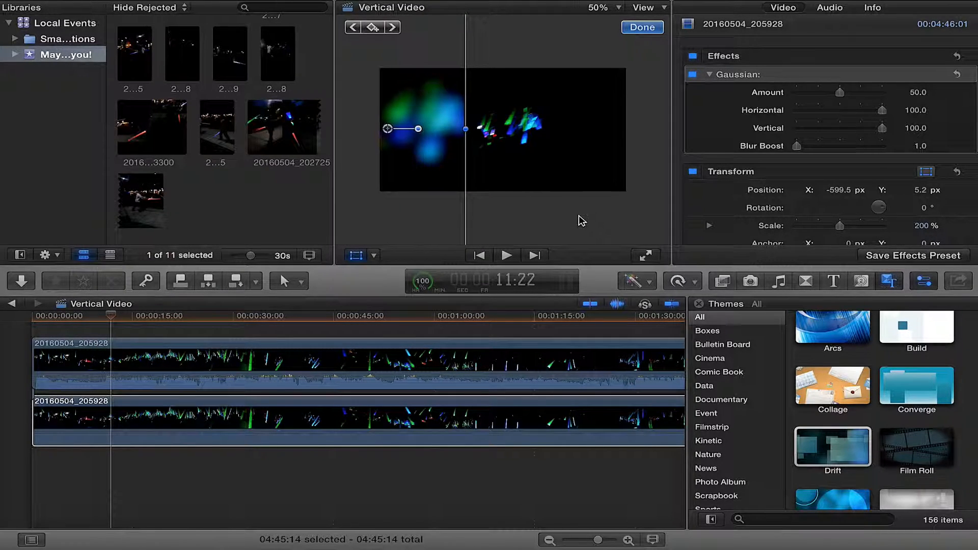